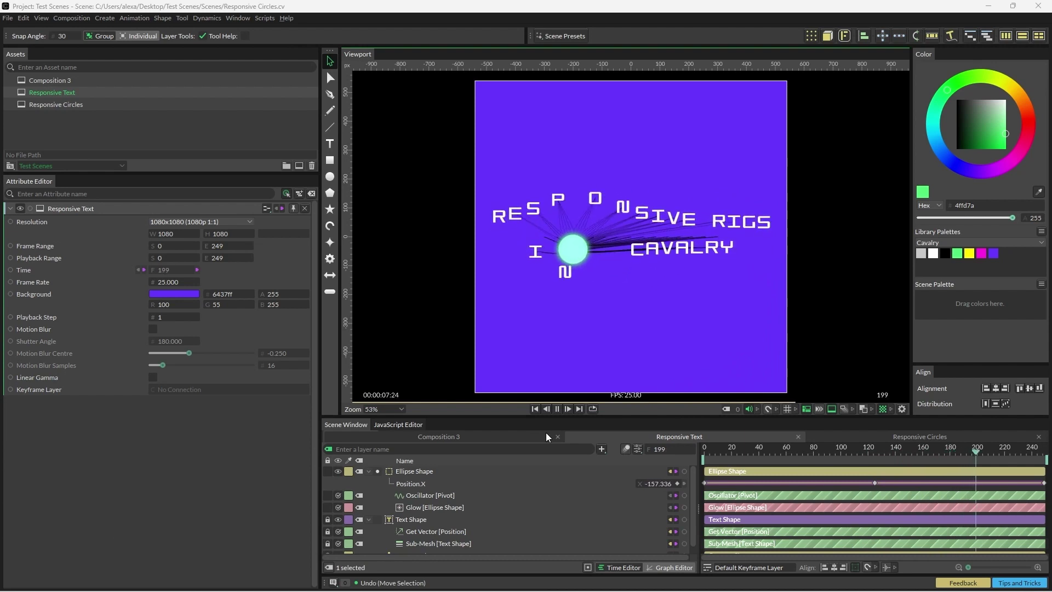
Step: Pause the Responsive Text preview so it rests at frame 218
{"action": "left_click", "coordinate": [558, 409]}
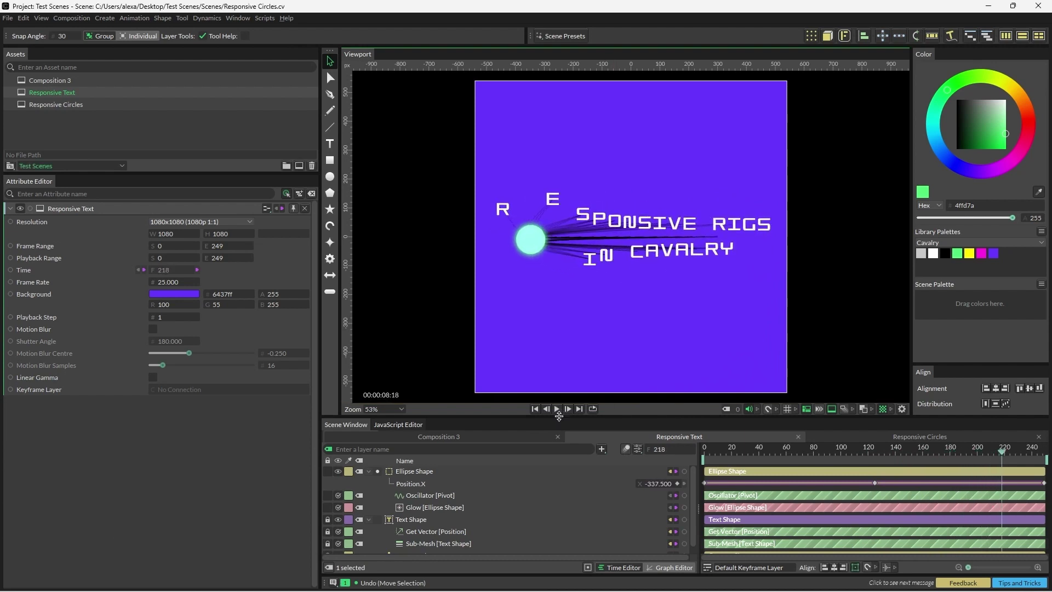
Step: Open Composition 3, select the title Text Shape, and attach a Sub-Mesh deformer to it
{"action": "double_click", "coordinate": [137, 80]}
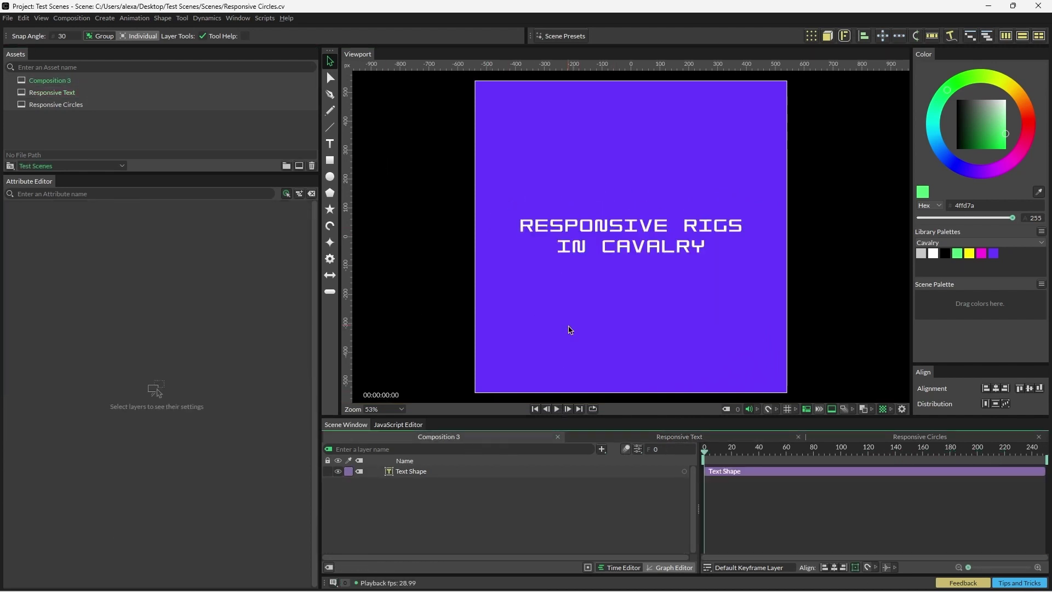
{"action": "left_click", "coordinate": [497, 472]}
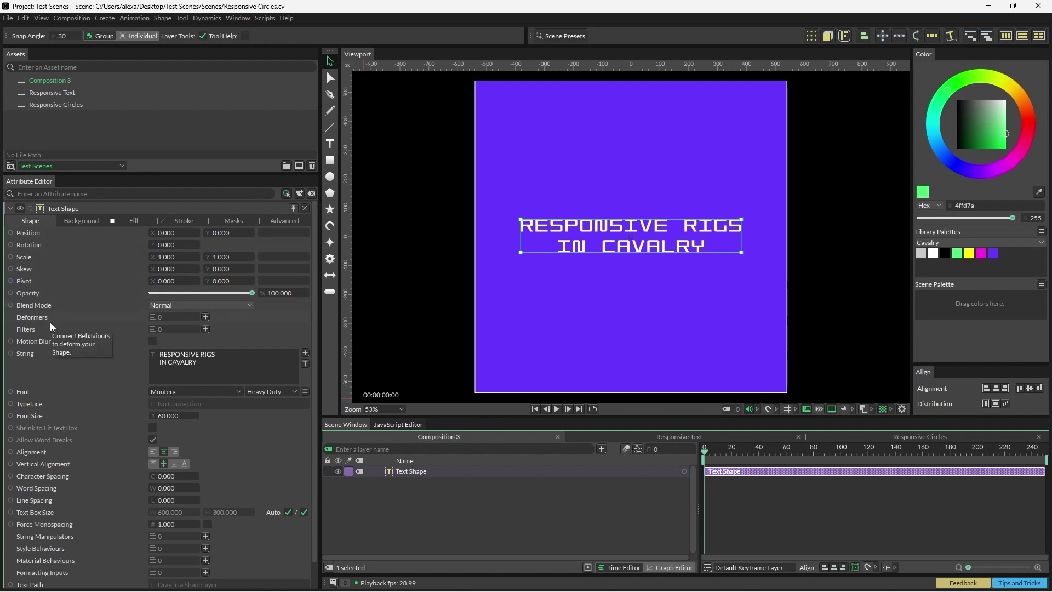
{"action": "left_click", "coordinate": [205, 317]}
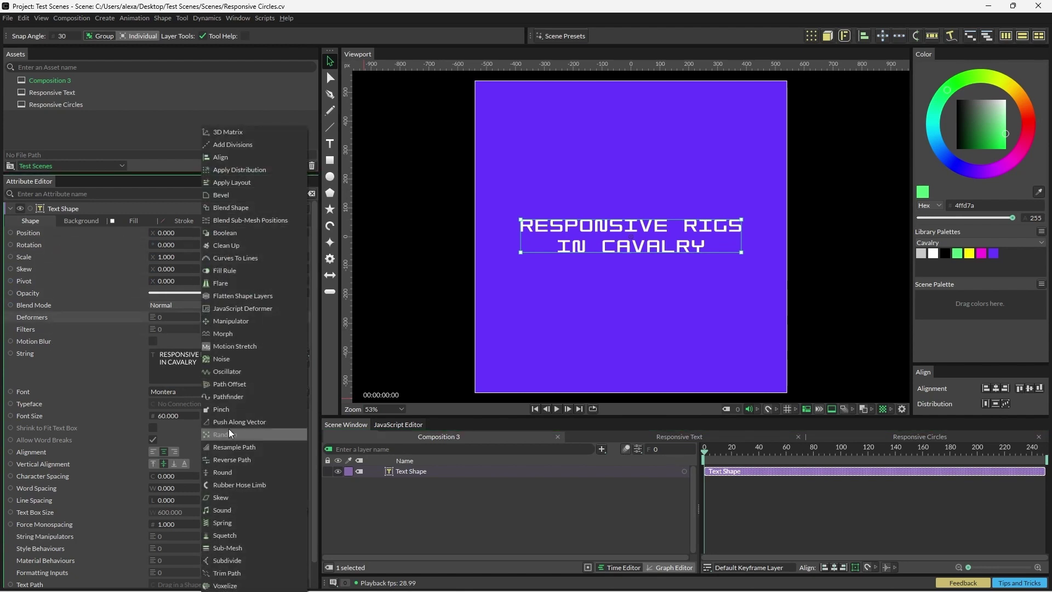
{"action": "left_click", "coordinate": [236, 546]}
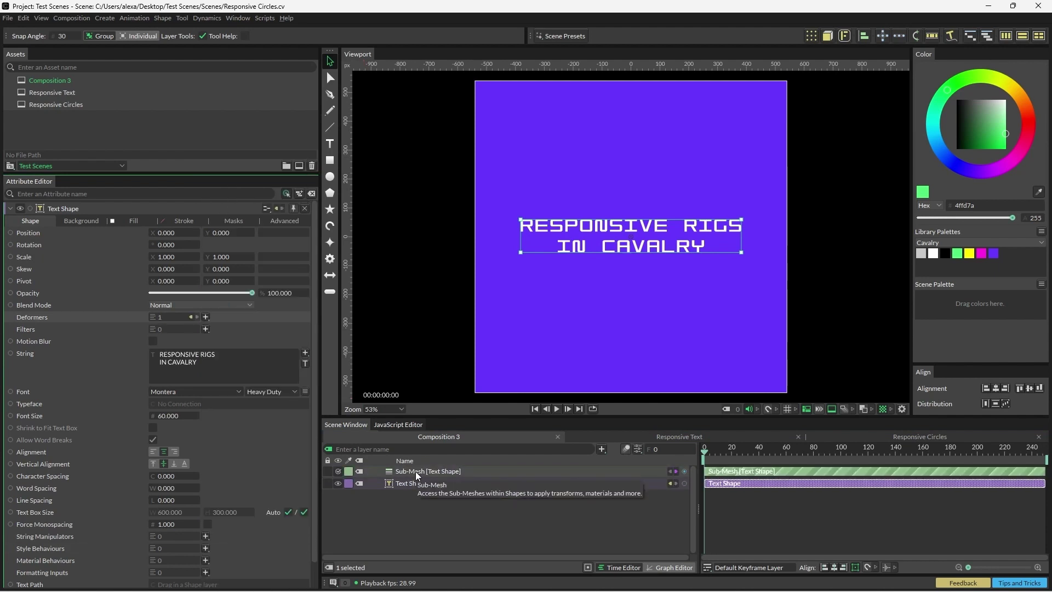
Step: Add a Get Vector behaviour to the Sub-Mesh Position and select the new Get Vector layer
{"action": "left_click", "coordinate": [419, 472]}
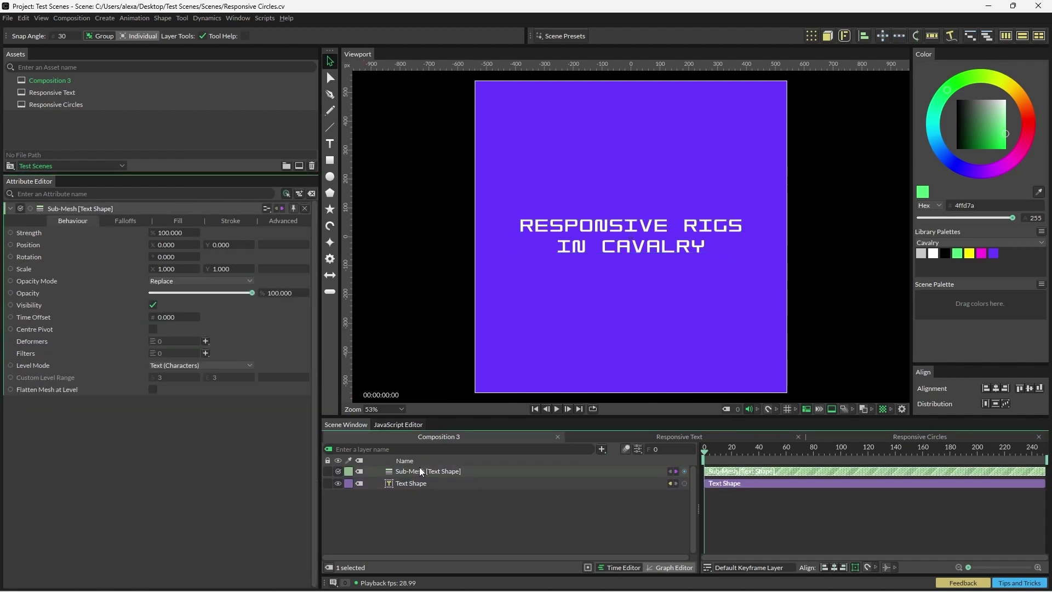
{"action": "right_click", "coordinate": [69, 245]}
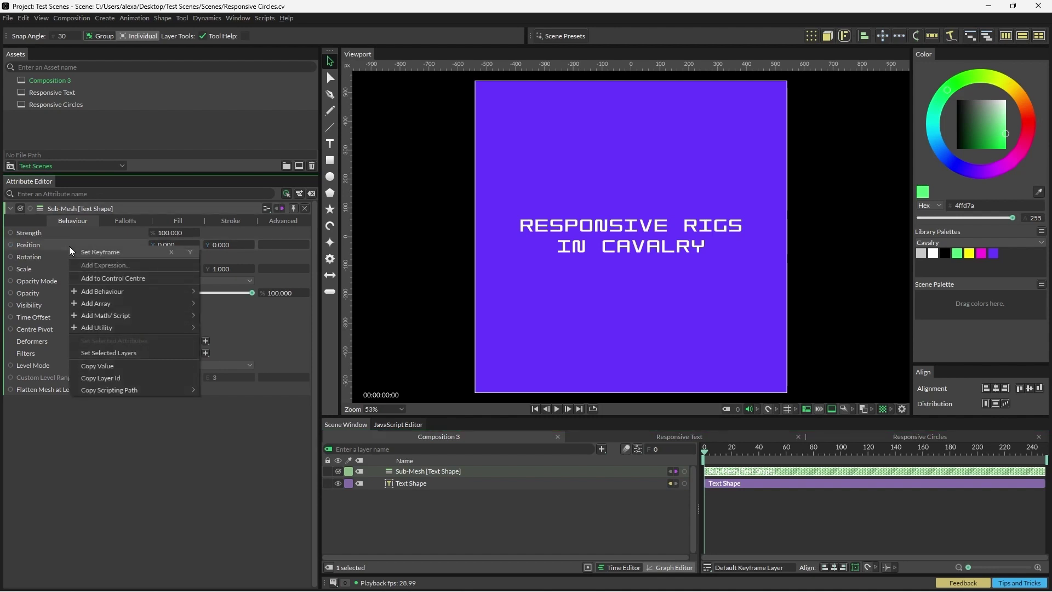
{"action": "mouse_move", "coordinate": [198, 291]}
{"action": "left_click", "coordinate": [224, 324]}
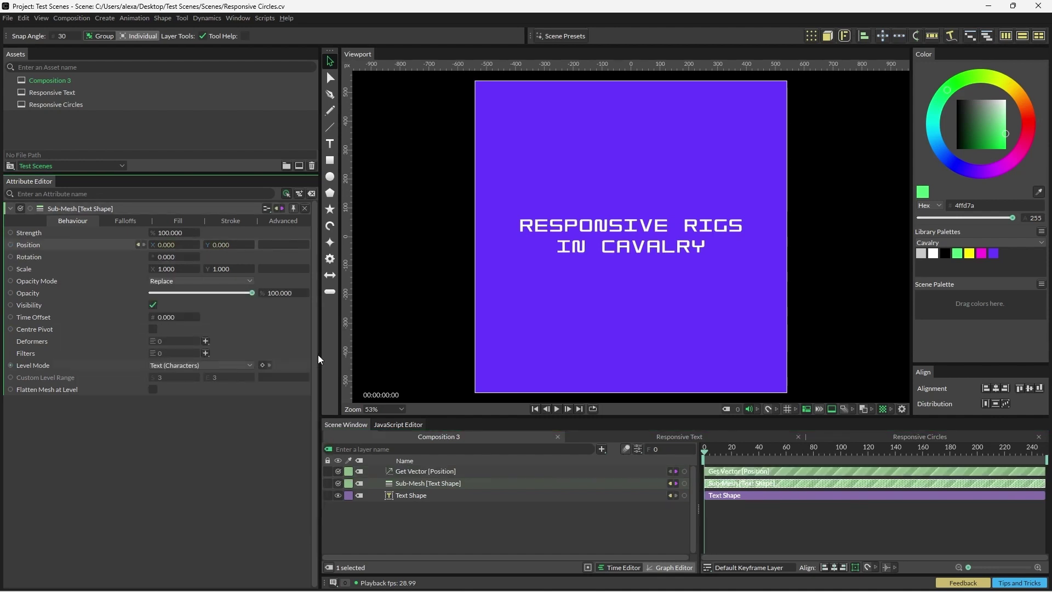
{"action": "left_click", "coordinate": [450, 471]}
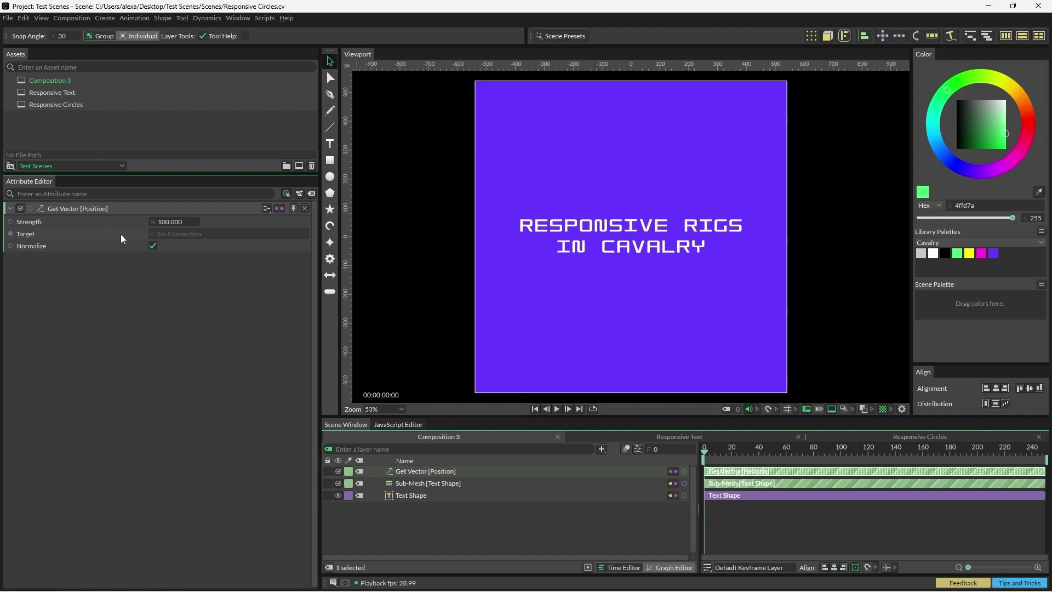
Step: Create a green ellipse with radius 50 and connect it as the Get Vector Target
{"action": "left_click", "coordinate": [328, 178], "text": "alt"}
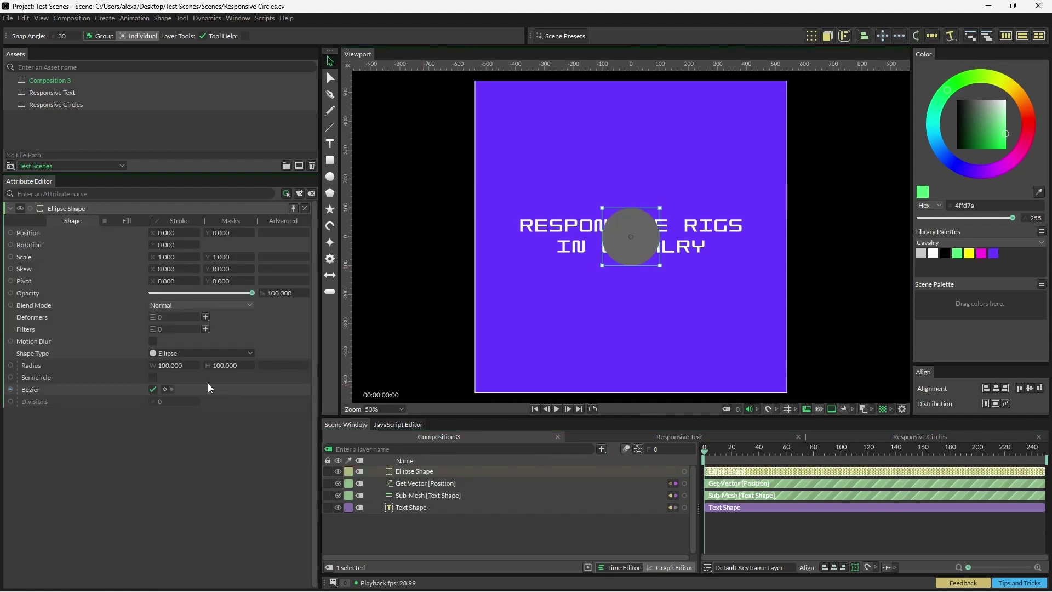
{"action": "left_click", "coordinate": [171, 365]}
{"action": "type", "text": "50"}
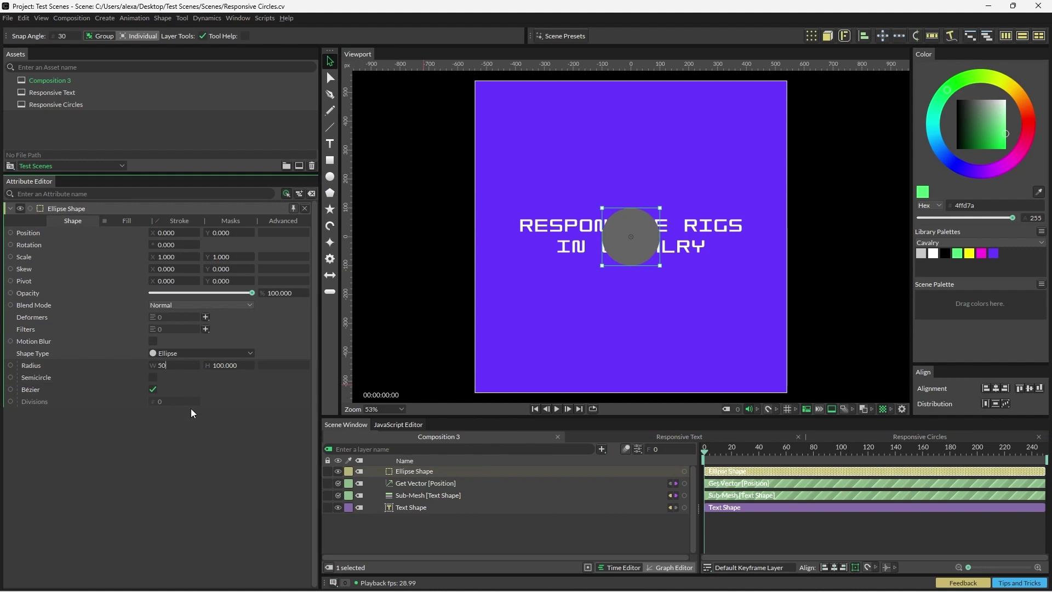
{"action": "key", "text": "Return"}
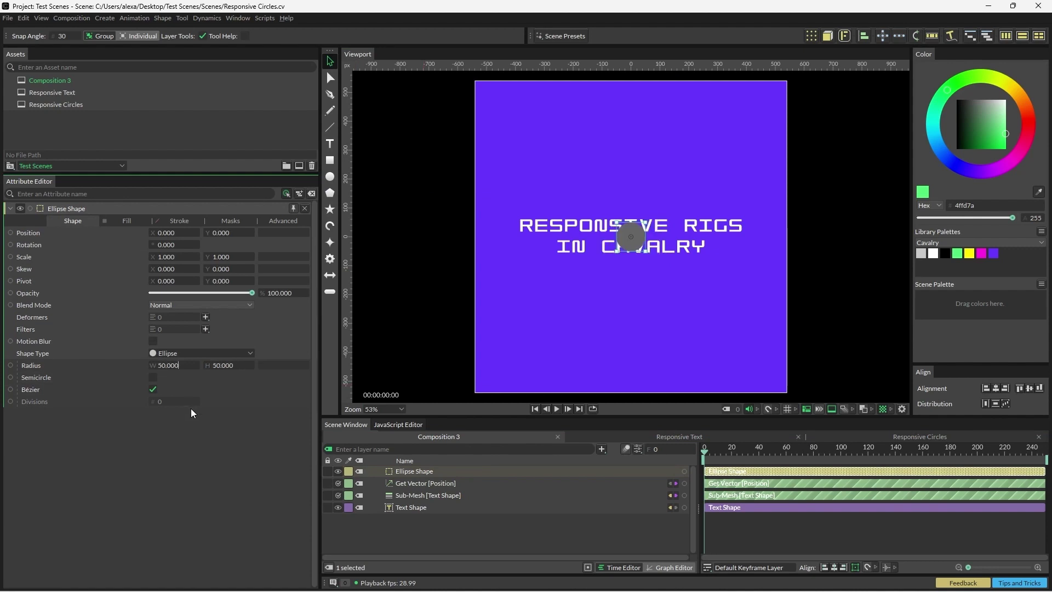
{"action": "left_click", "coordinate": [957, 254]}
{"action": "left_click", "coordinate": [413, 482]}
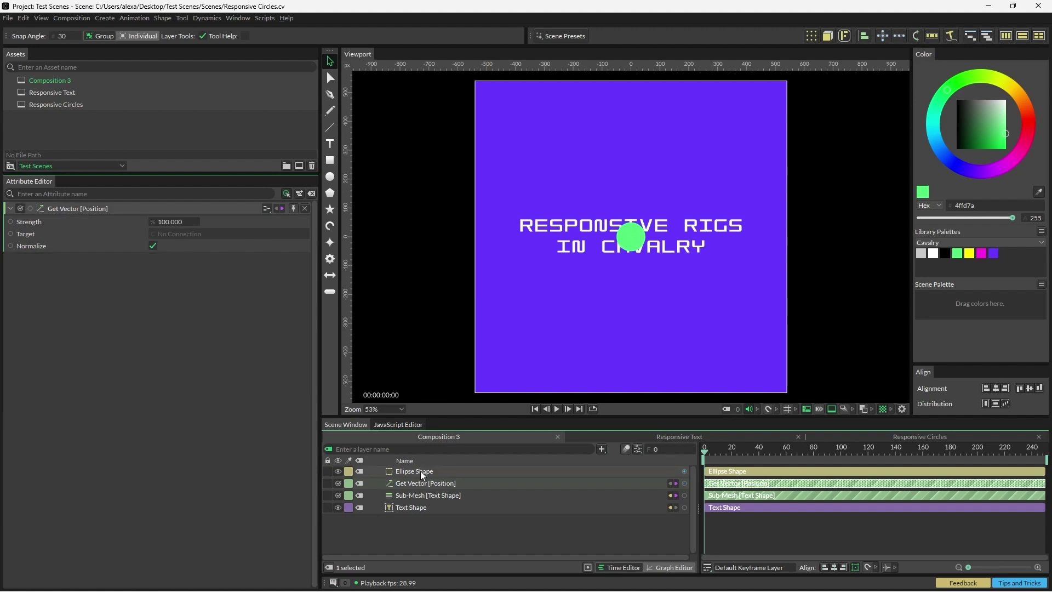
{"action": "left_click_drag", "start_coordinate": [422, 475], "coordinate": [185, 235]}
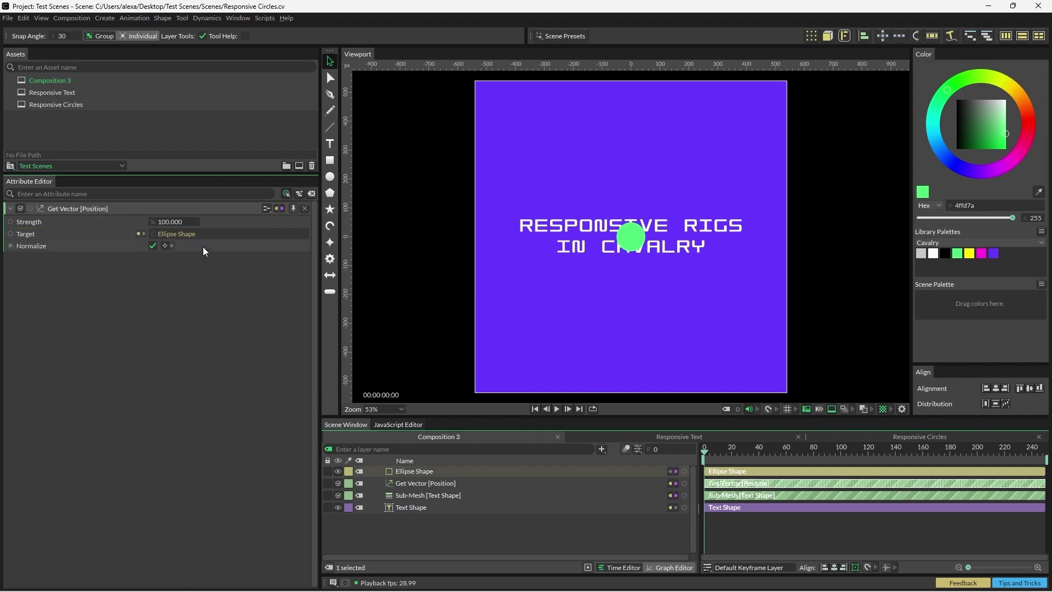
Step: Set Get Vector Strength to 1000 and nudge the green circle to test the letter push
{"action": "left_click", "coordinate": [173, 221]}
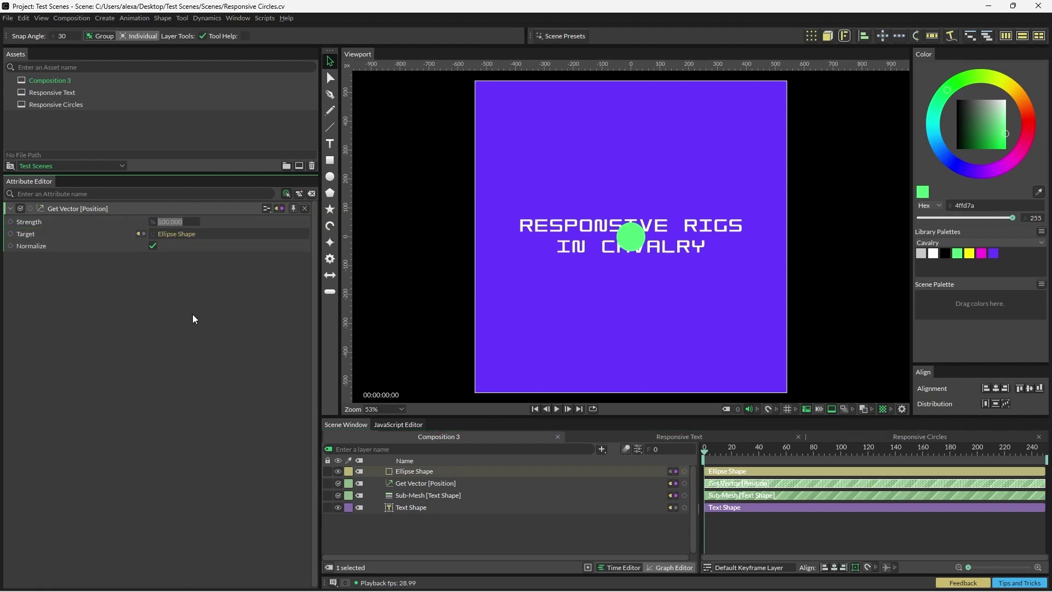
{"action": "type", "text": "1000"}
{"action": "key", "text": "Return"}
{"action": "mouse_move", "coordinate": [638, 241]}
{"action": "left_mouse_down"}
{"action": "mouse_move", "coordinate": [696, 240]}
{"action": "mouse_move", "coordinate": [663, 286]}
{"action": "mouse_move", "coordinate": [569, 247]}
{"action": "mouse_move", "coordinate": [531, 211]}
{"action": "mouse_move", "coordinate": [686, 209]}
{"action": "mouse_move", "coordinate": [750, 245]}
{"action": "mouse_move", "coordinate": [537, 275]}
{"action": "mouse_move", "coordinate": [621, 209]}
{"action": "mouse_move", "coordinate": [774, 248]}
{"action": "mouse_move", "coordinate": [635, 279]}
{"action": "mouse_move", "coordinate": [549, 262]}
{"action": "mouse_move", "coordinate": [618, 241]}
{"action": "mouse_move", "coordinate": [613, 188]}
{"action": "mouse_move", "coordinate": [601, 228]}
{"action": "mouse_move", "coordinate": [633, 241]}
{"action": "left_mouse_up"}
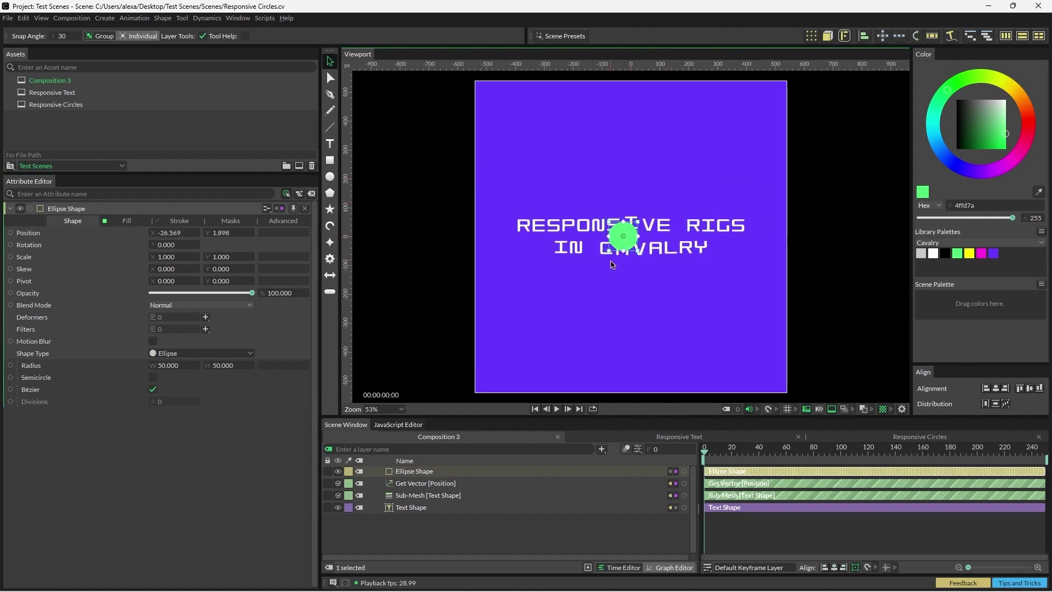
{"action": "left_click", "coordinate": [448, 494]}
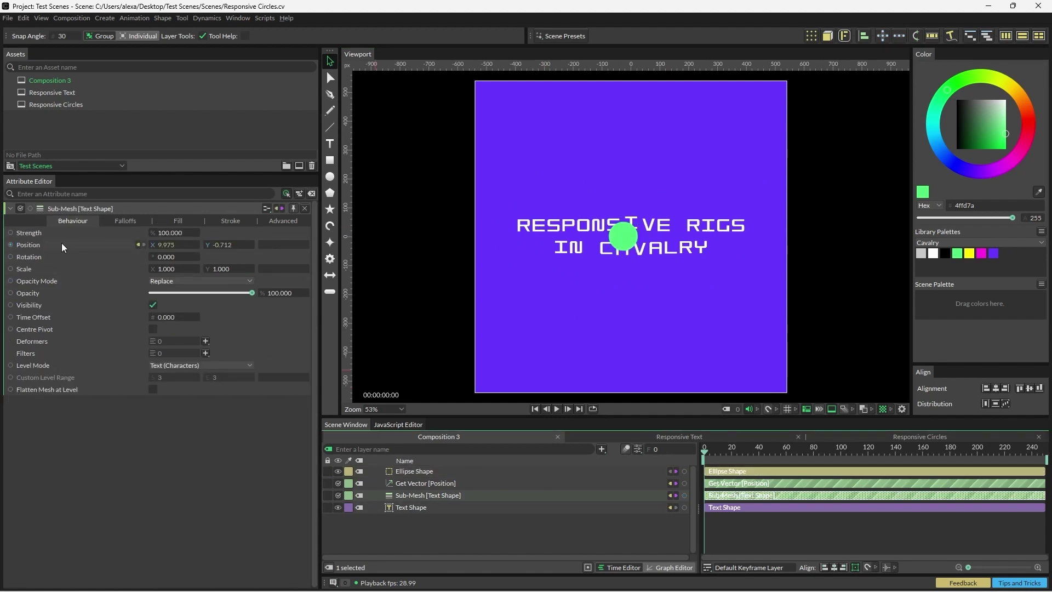
Step: Add a *10 expression to both X and Y of the Sub-Mesh Position
{"action": "right_click", "coordinate": [60, 242]}
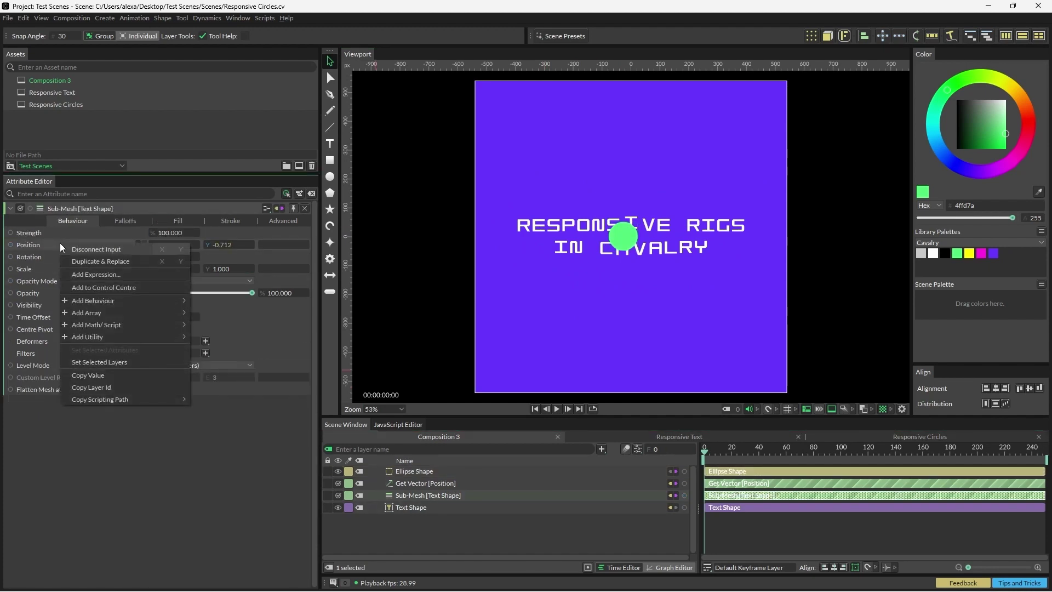
{"action": "left_click", "coordinate": [103, 275]}
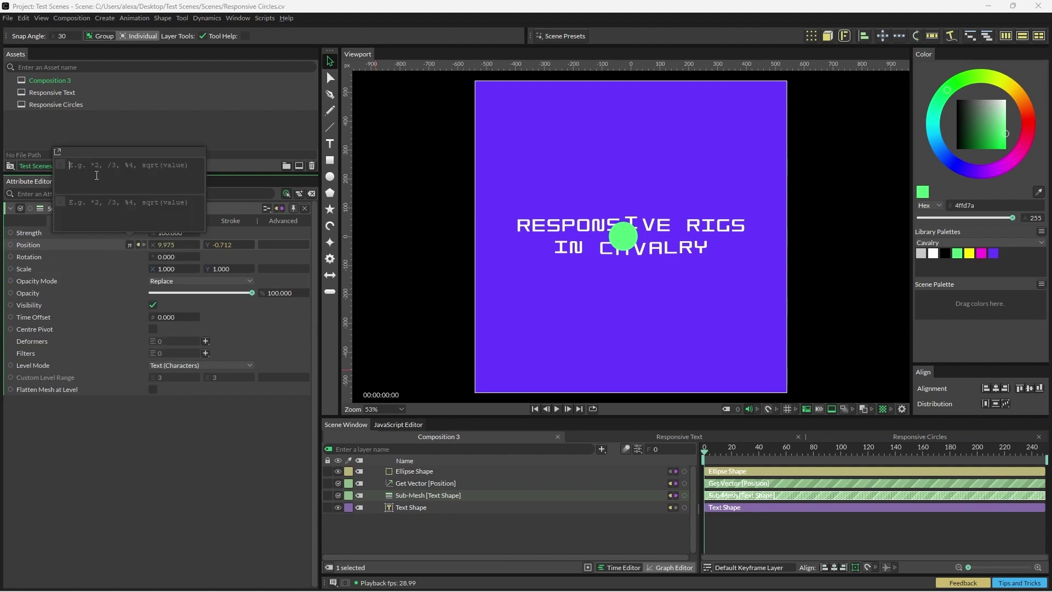
{"action": "type", "text": "*10"}
{"action": "key", "text": "Return"}
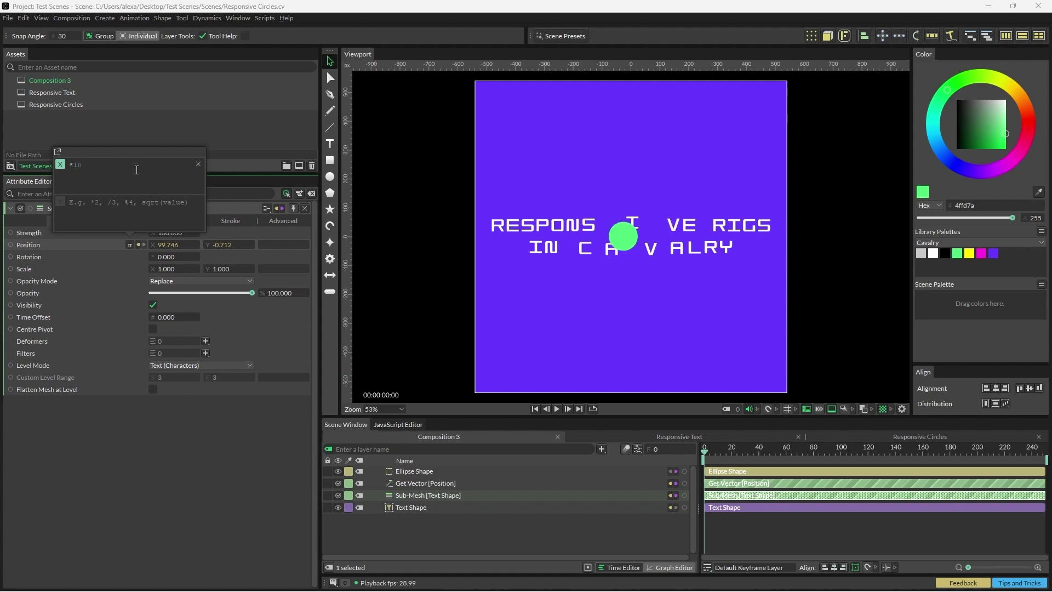
{"action": "type", "text": "*10"}
{"action": "key", "text": "Return"}
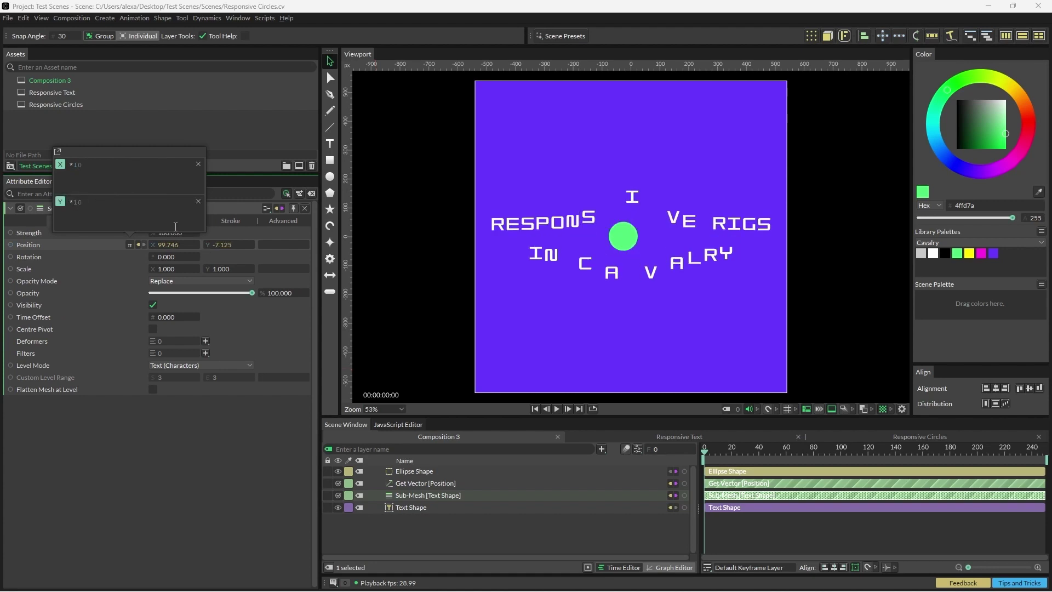
{"action": "left_click", "coordinate": [98, 243]}
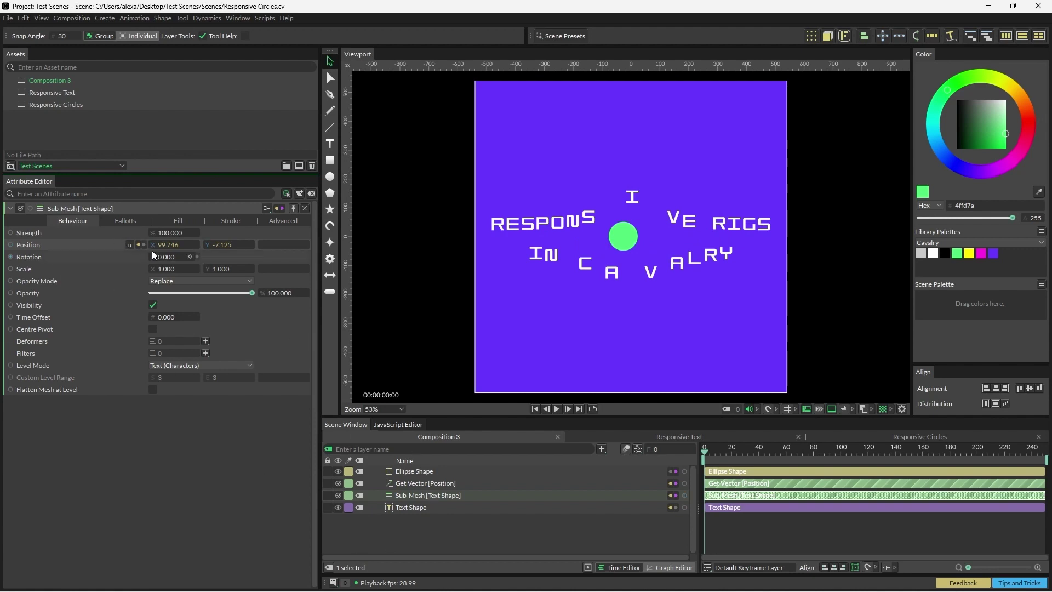
Step: Drag the green circle around to test, then set its Position X to 0
{"action": "mouse_move", "coordinate": [622, 240]}
{"action": "left_mouse_down"}
{"action": "mouse_move", "coordinate": [657, 240]}
{"action": "mouse_move", "coordinate": [711, 283]}
{"action": "mouse_move", "coordinate": [568, 259]}
{"action": "mouse_move", "coordinate": [653, 243]}
{"action": "mouse_move", "coordinate": [721, 194]}
{"action": "mouse_move", "coordinate": [711, 257]}
{"action": "mouse_move", "coordinate": [666, 220]}
{"action": "mouse_move", "coordinate": [490, 221]}
{"action": "mouse_move", "coordinate": [638, 241]}
{"action": "left_mouse_up"}
{"action": "left_click", "coordinate": [171, 233]}
{"action": "type", "text": "0"}
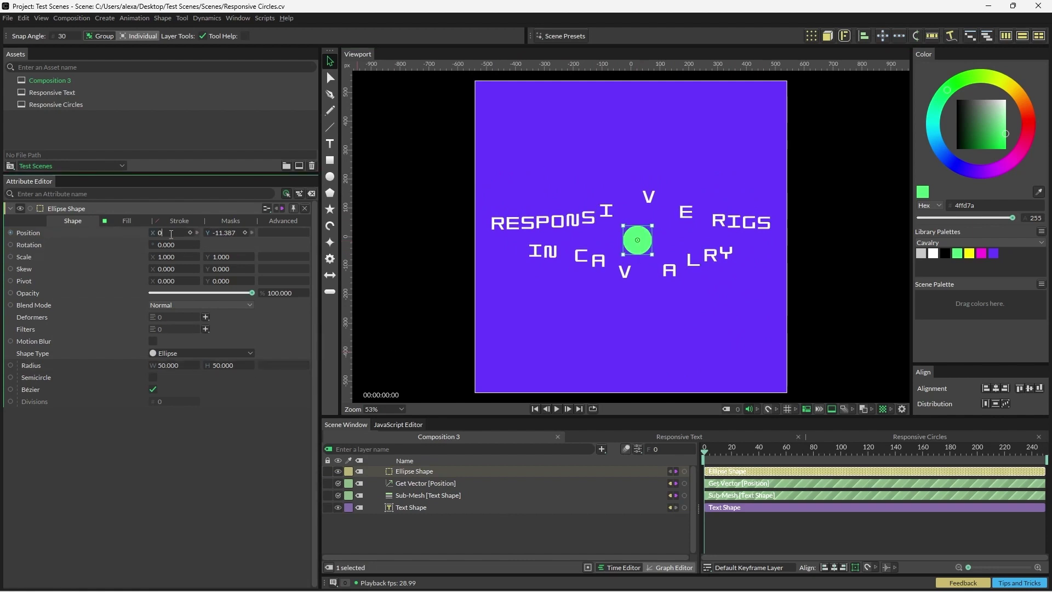
{"action": "key", "text": "Return"}
{"action": "left_click", "coordinate": [563, 331]}
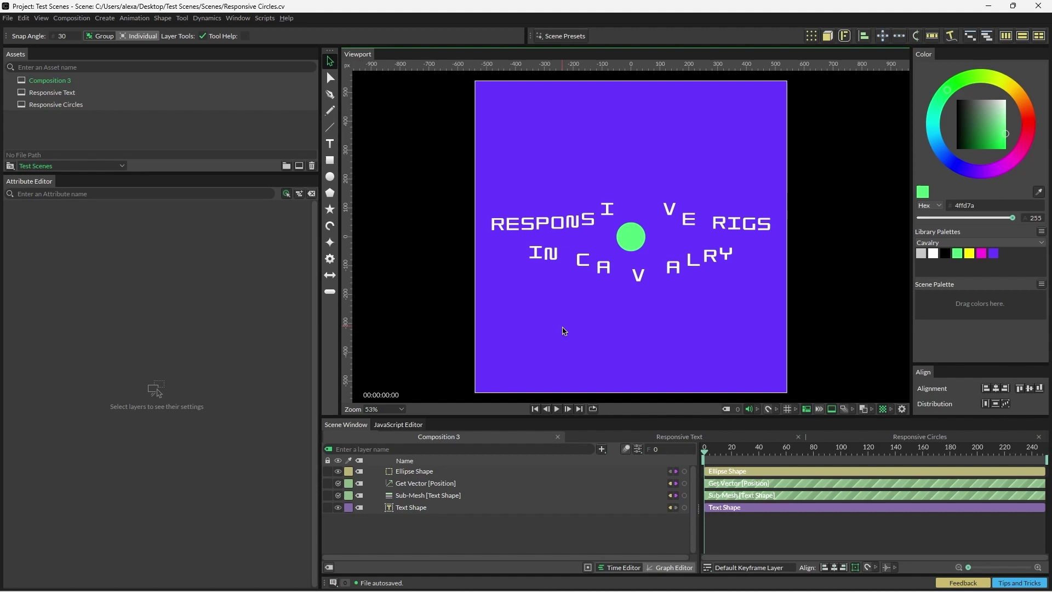
Step: Create a Connect Shape layer from the Tab search and move it below Text Shape
{"action": "key", "text": "Tab"}
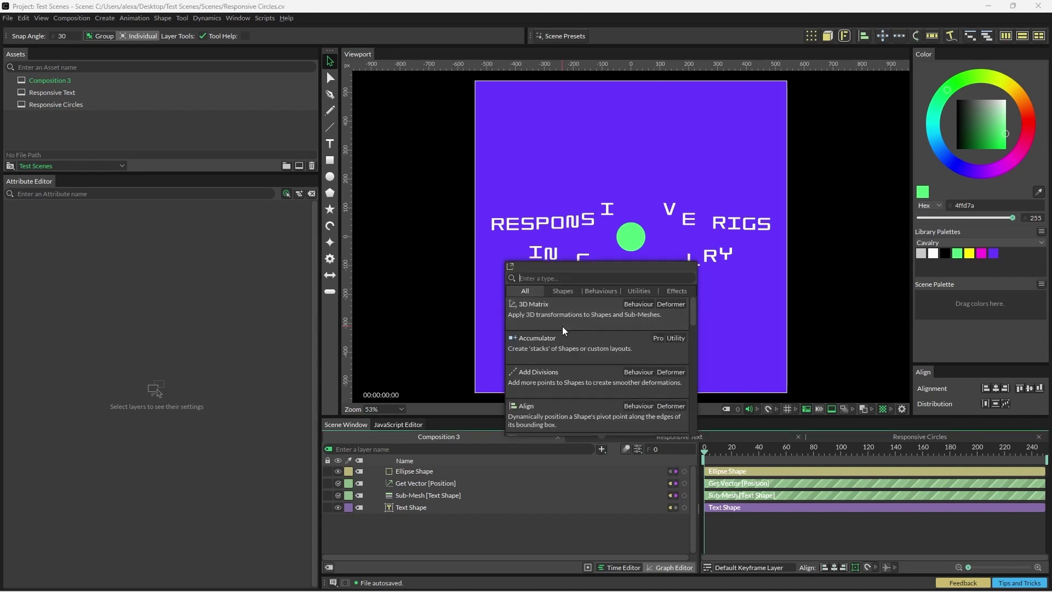
{"action": "type", "text": "connect shape"}
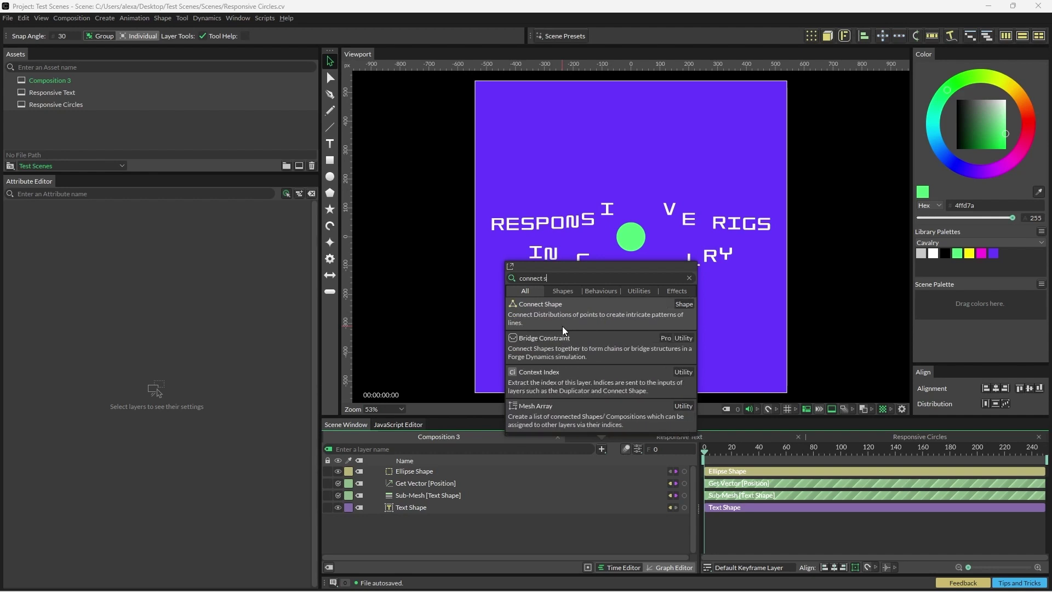
{"action": "left_click", "coordinate": [562, 327]}
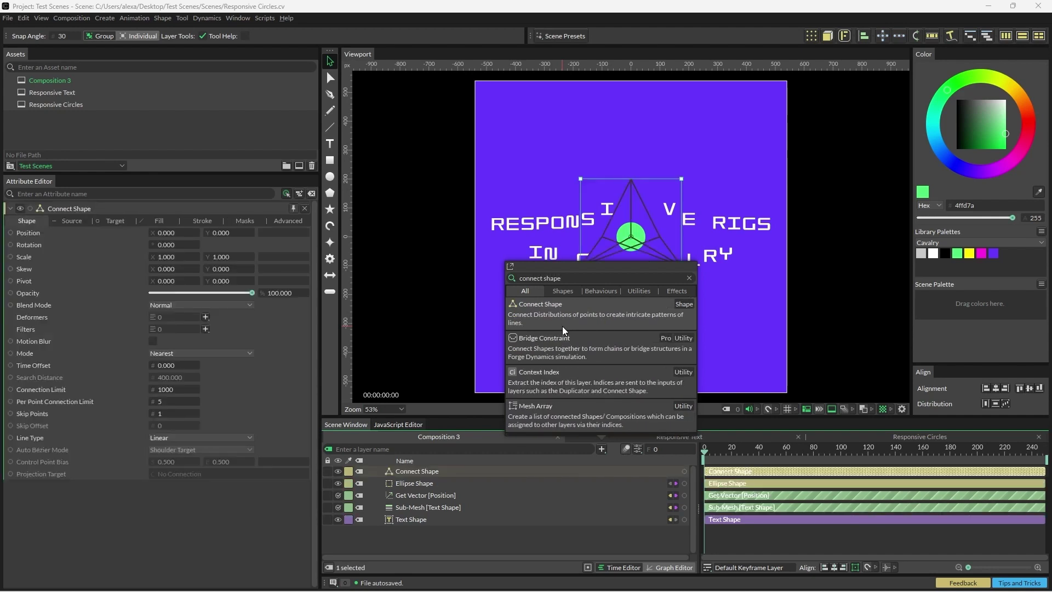
{"action": "left_click", "coordinate": [433, 534]}
{"action": "left_click_drag", "start_coordinate": [438, 470], "coordinate": [466, 537]}
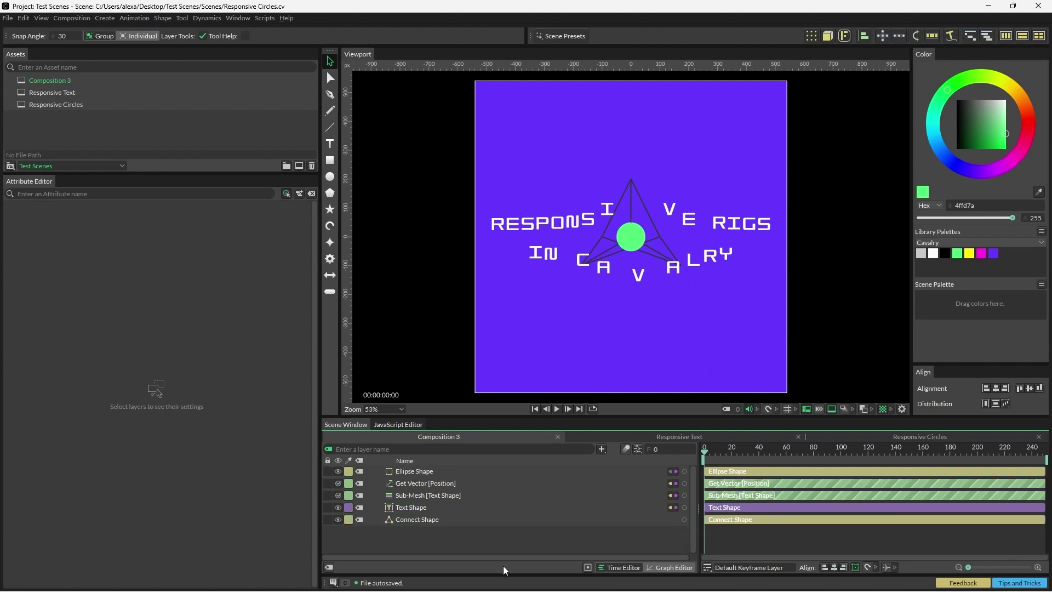
Step: Set the Connect Shape stroke width to 2
{"action": "left_click", "coordinate": [420, 523]}
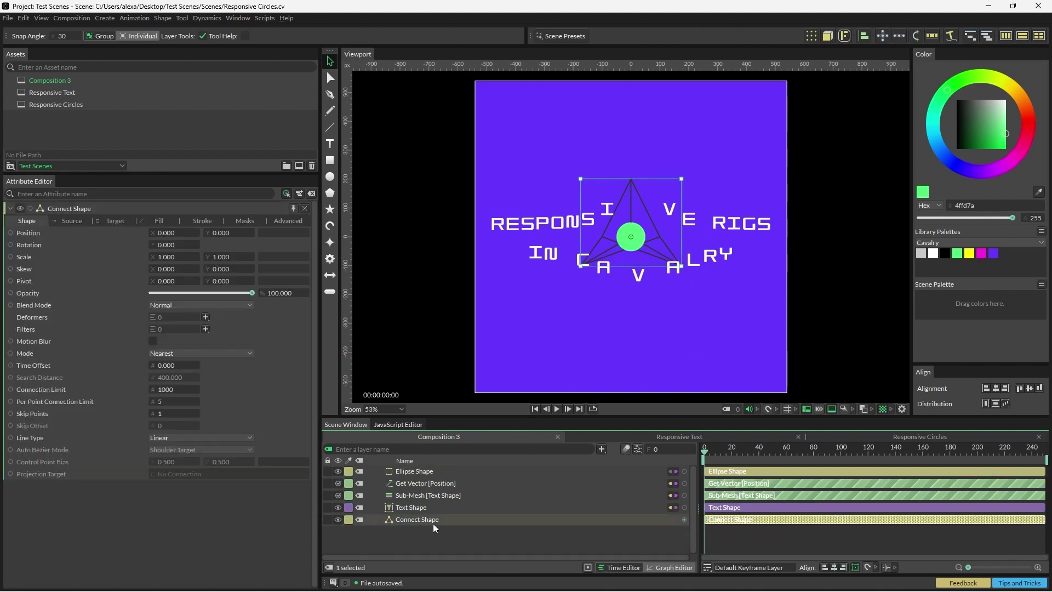
{"action": "left_click", "coordinate": [198, 219]}
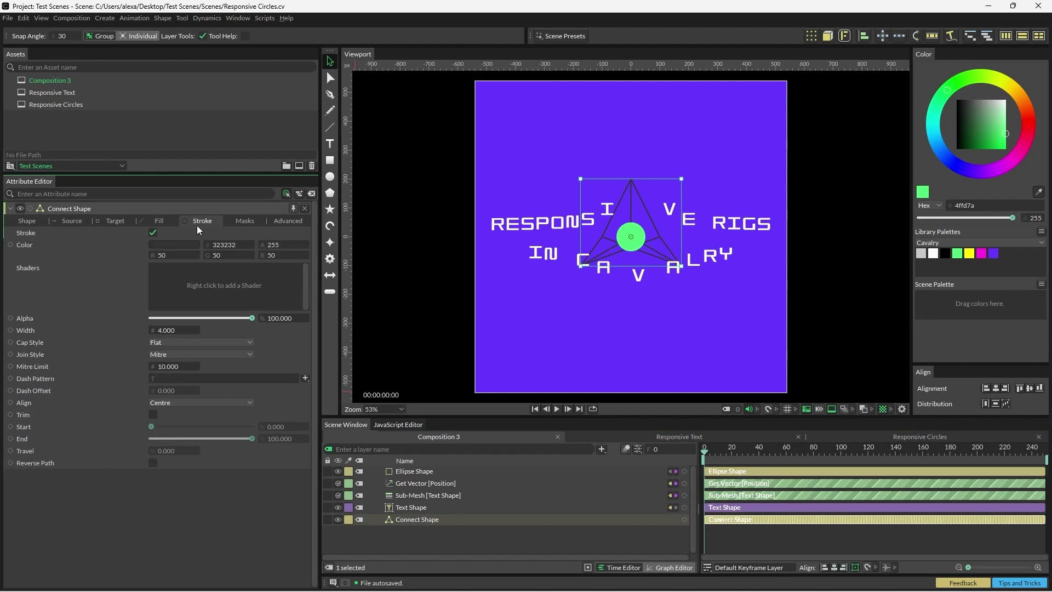
{"action": "left_click", "coordinate": [166, 330]}
{"action": "type", "text": "2.000"}
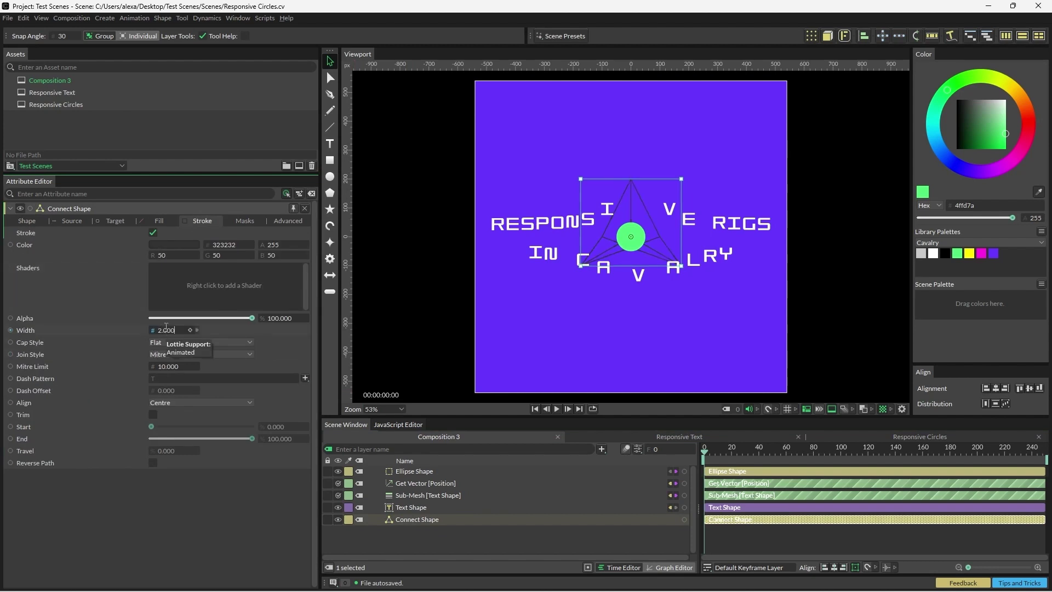
Step: Set Target Distribution to Sub-Mesh with Text Shape as the Input Shape
{"action": "left_click", "coordinate": [117, 221]}
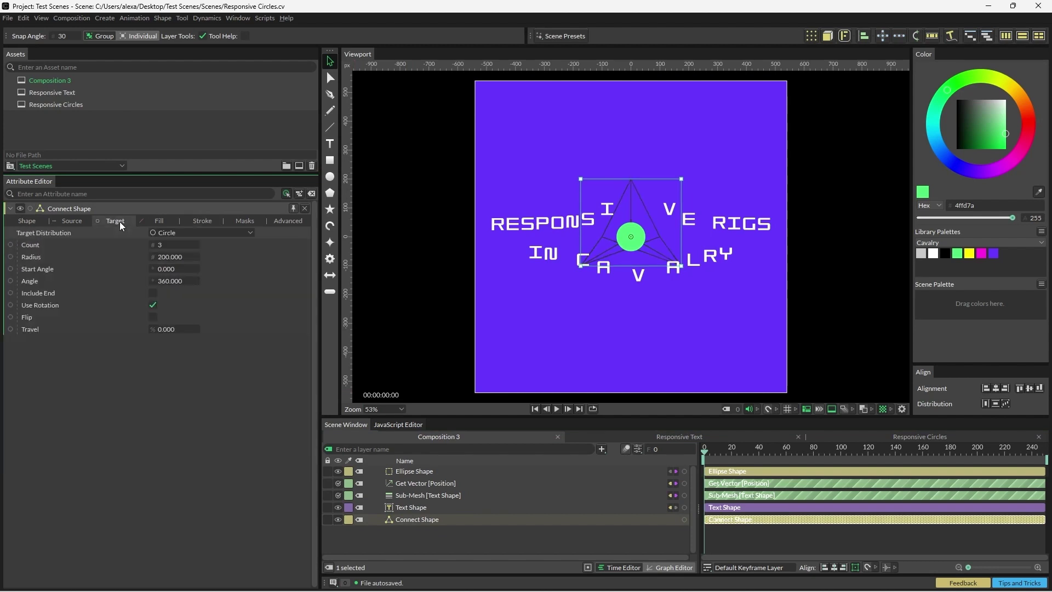
{"action": "left_click", "coordinate": [175, 232]}
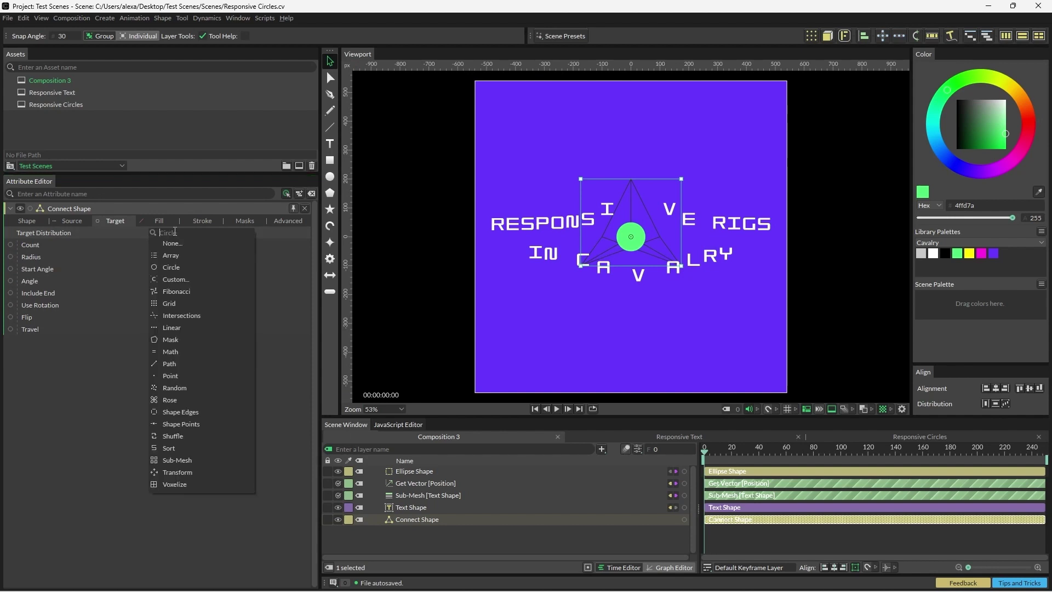
{"action": "left_click", "coordinate": [180, 460]}
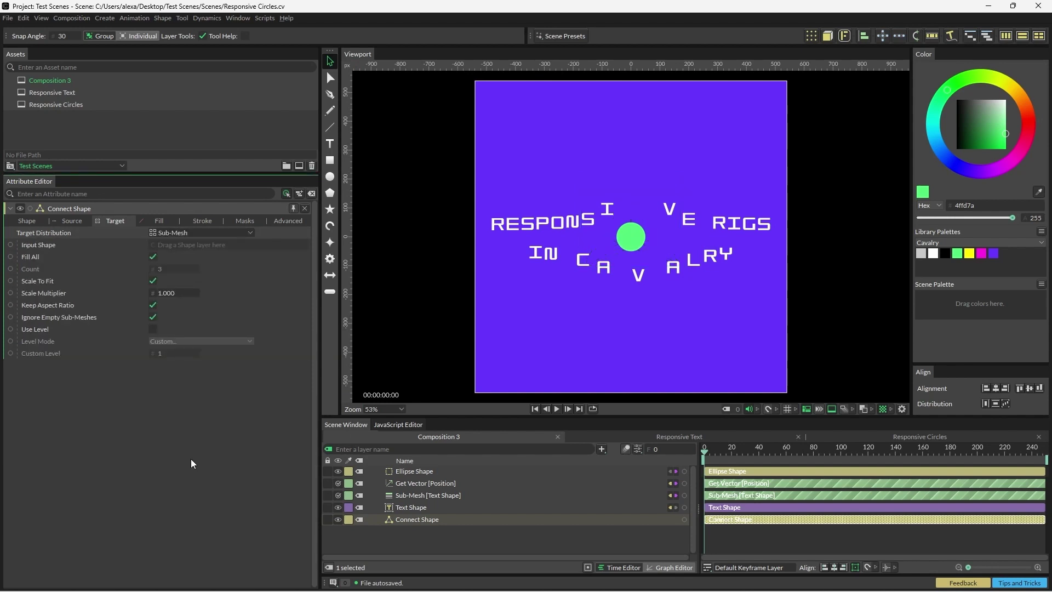
{"action": "left_click_drag", "start_coordinate": [403, 510], "coordinate": [184, 248]}
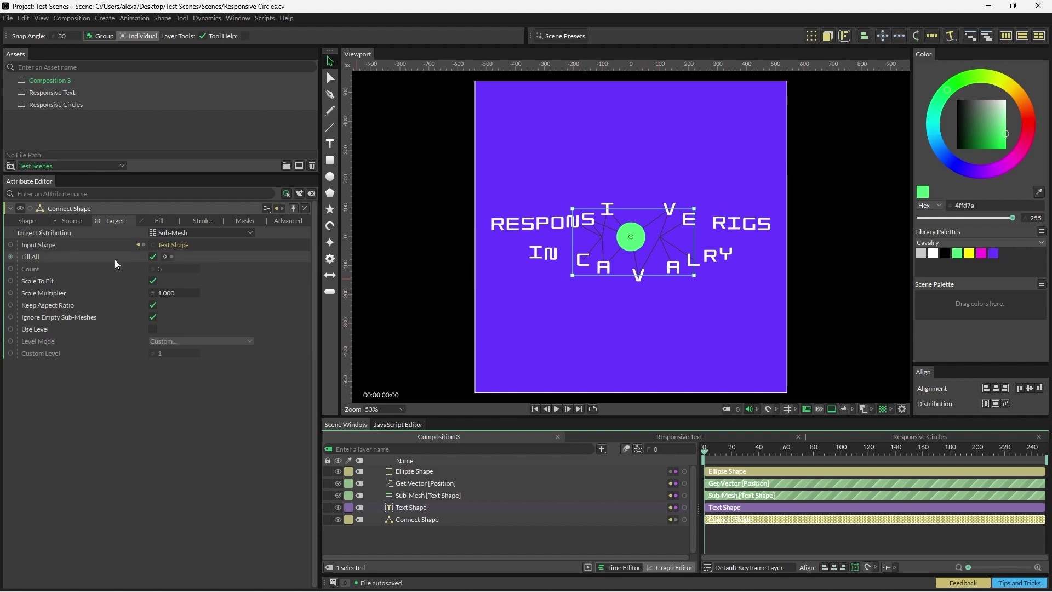
Step: Set Source Count to 10 and Size to 800, then drag the green circle below the title
{"action": "left_click", "coordinate": [72, 221]}
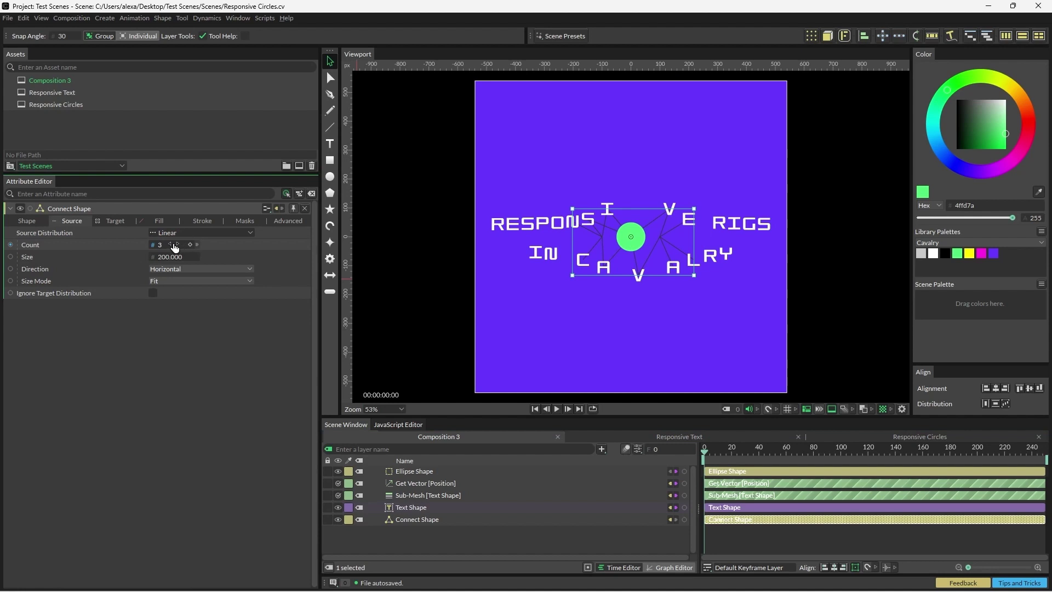
{"action": "type", "text": "10"}
{"action": "key", "text": "Tab"}
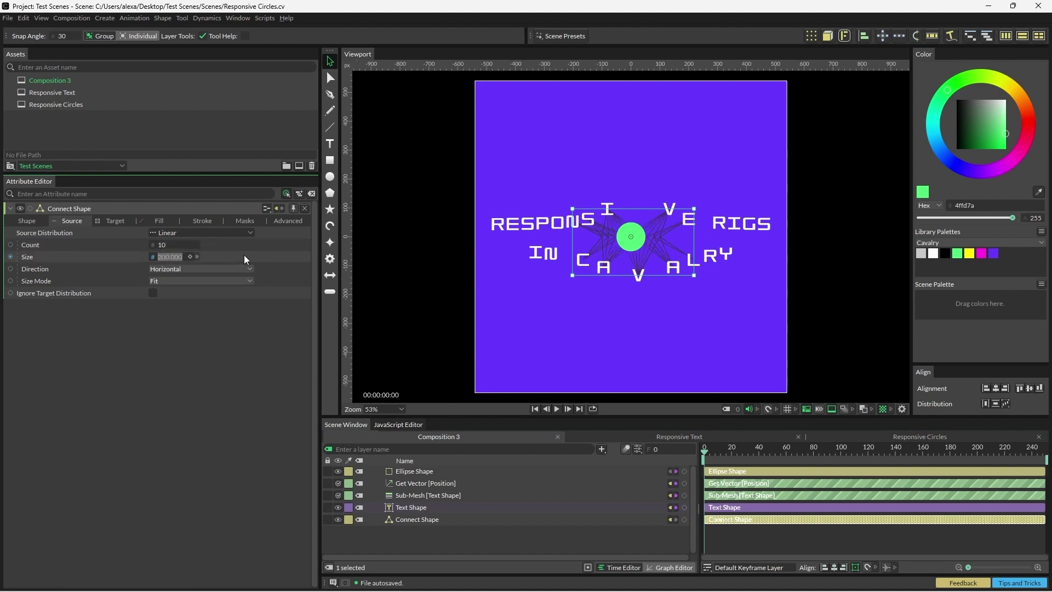
{"action": "type", "text": "800"}
{"action": "key", "text": "Return"}
{"action": "left_click", "coordinate": [627, 345]}
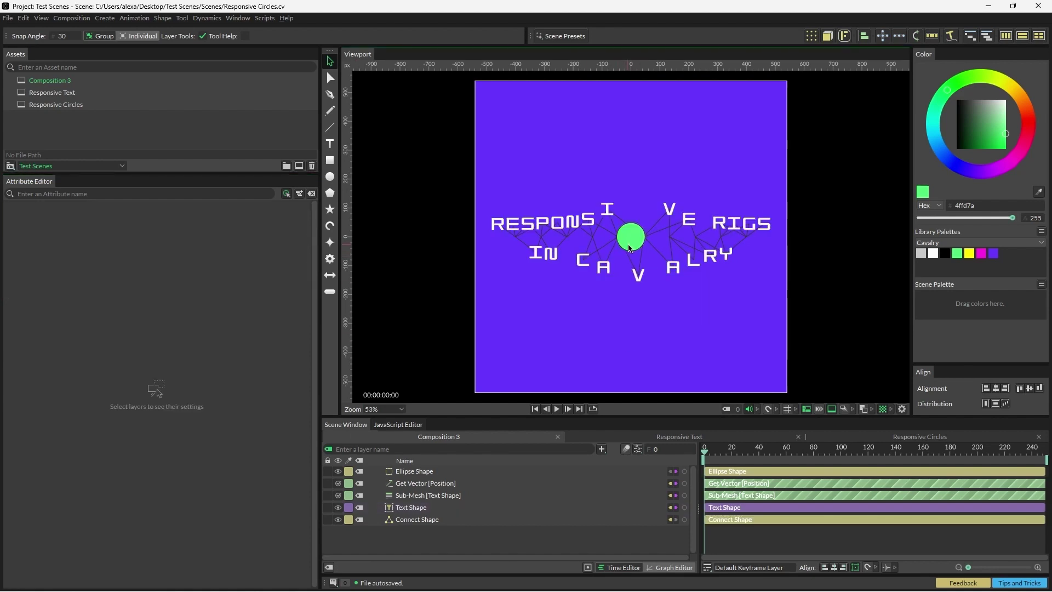
{"action": "left_click_drag", "start_coordinate": [634, 249], "coordinate": [609, 333]}
Step: Reselect the Connect Shape layer and set its Line Type to Auto Bézier
{"action": "left_click", "coordinate": [442, 529]}
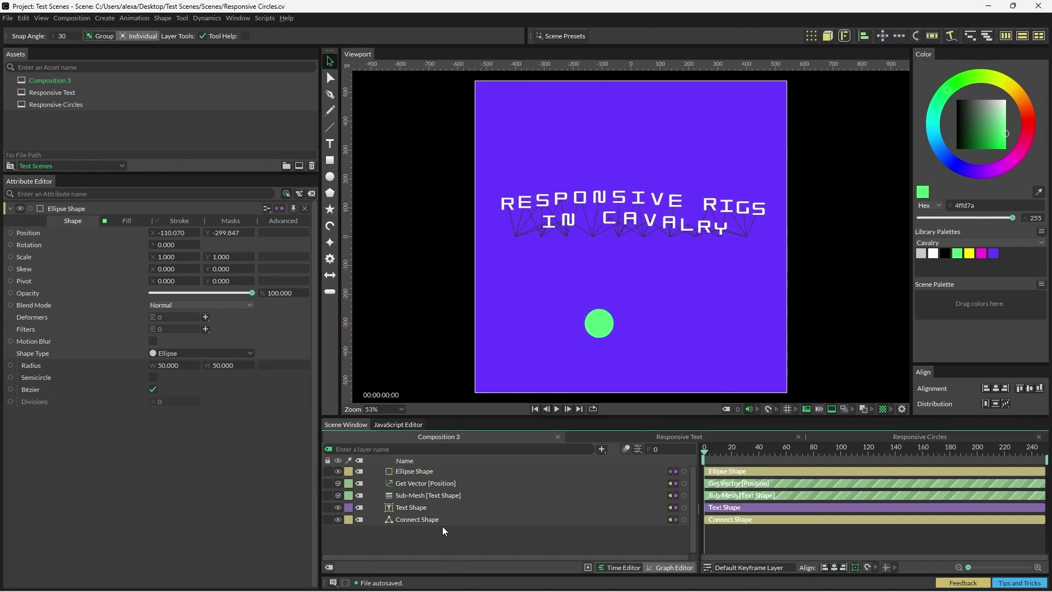
{"action": "left_click", "coordinate": [442, 521]}
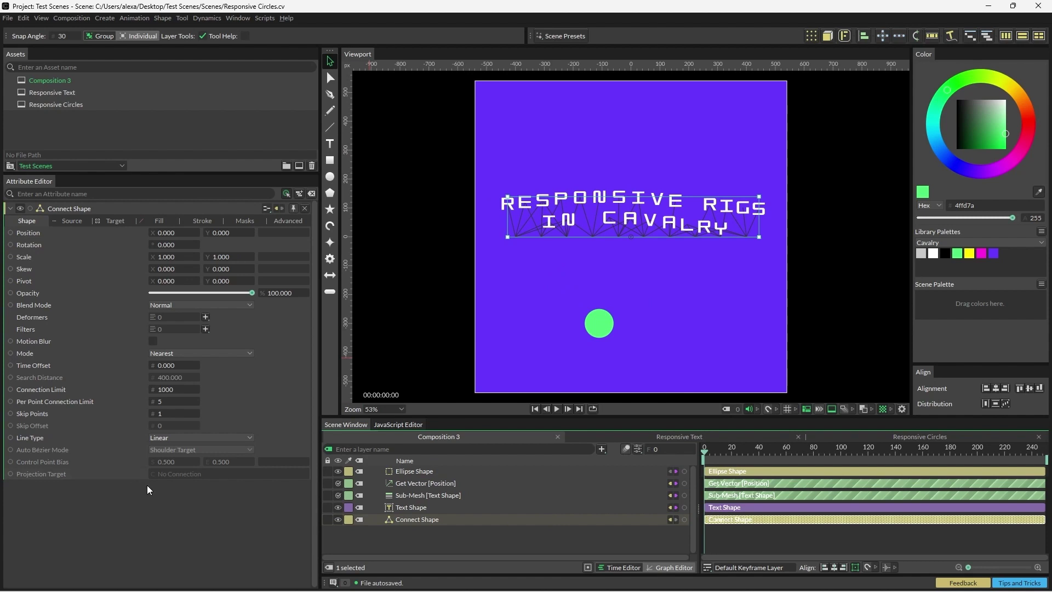
{"action": "left_click", "coordinate": [34, 221]}
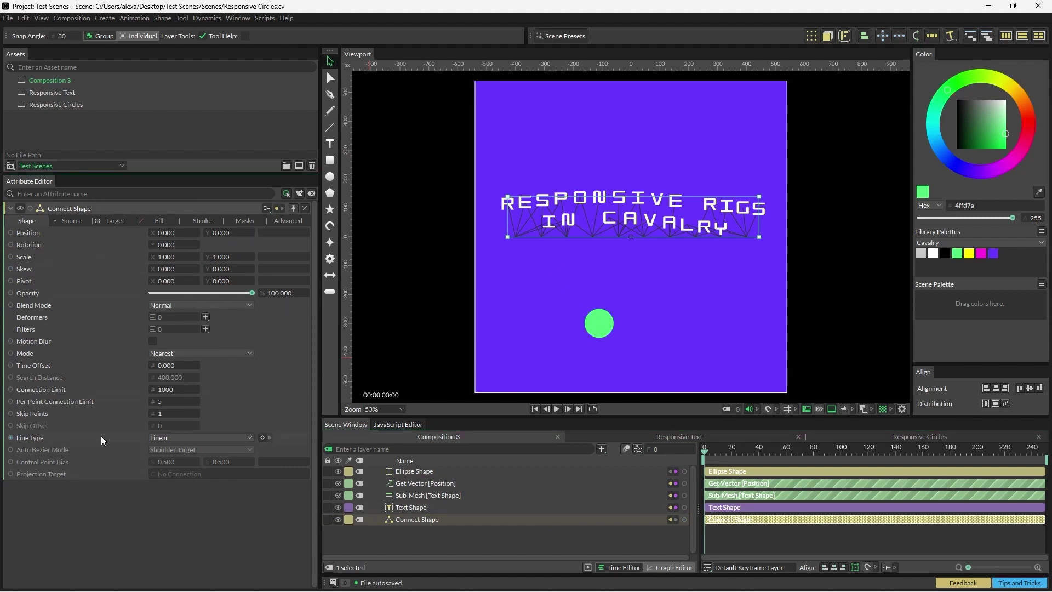
{"action": "left_click", "coordinate": [186, 435]}
{"action": "left_click", "coordinate": [176, 452]}
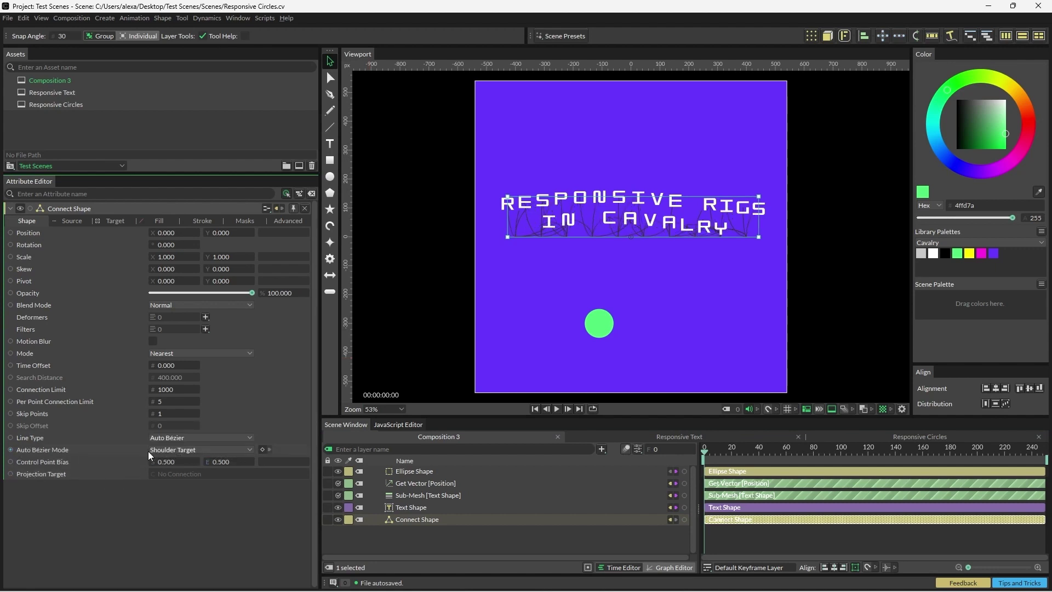
Step: Switch Auto Bézier Mode to Projection Vectors with a control point bias of -2 and 0.2
{"action": "left_click", "coordinate": [180, 450]}
{"action": "left_click", "coordinate": [178, 471]}
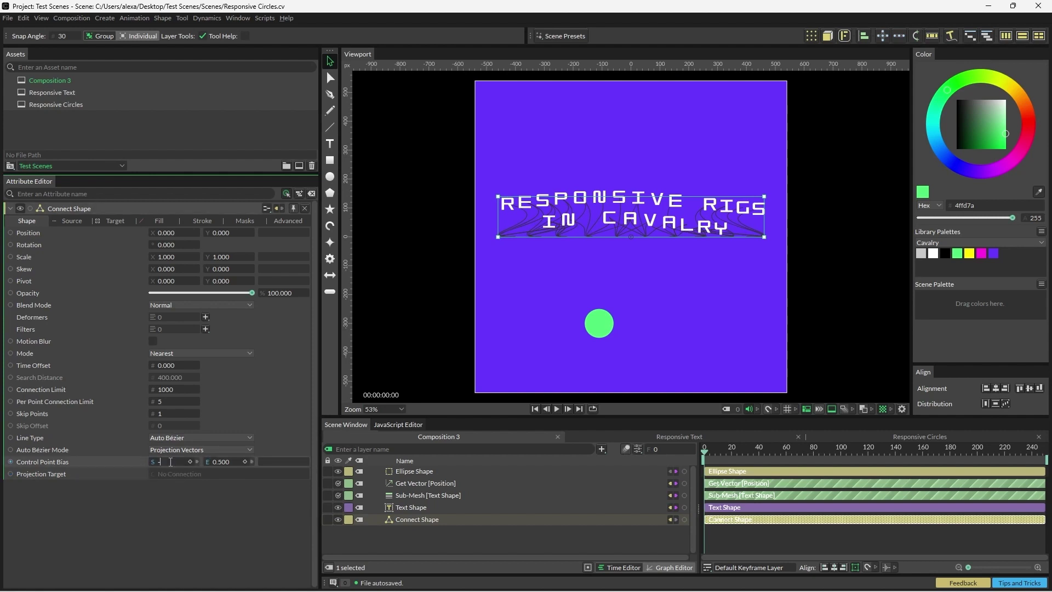
{"action": "key", "text": "Tab"}
{"action": "type", "text": "0"}
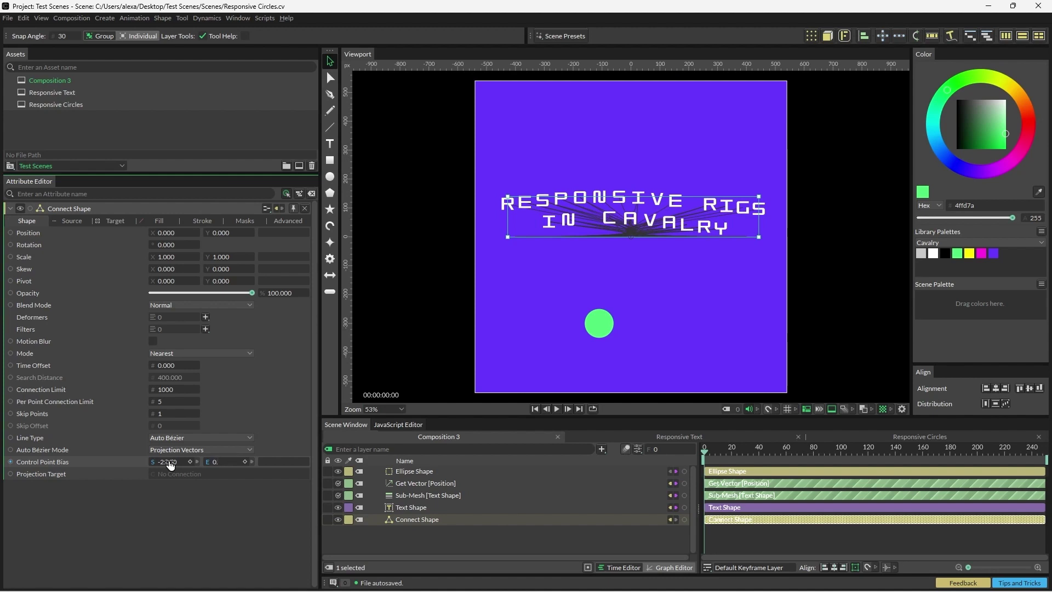
{"action": "type", "text": ".200"}
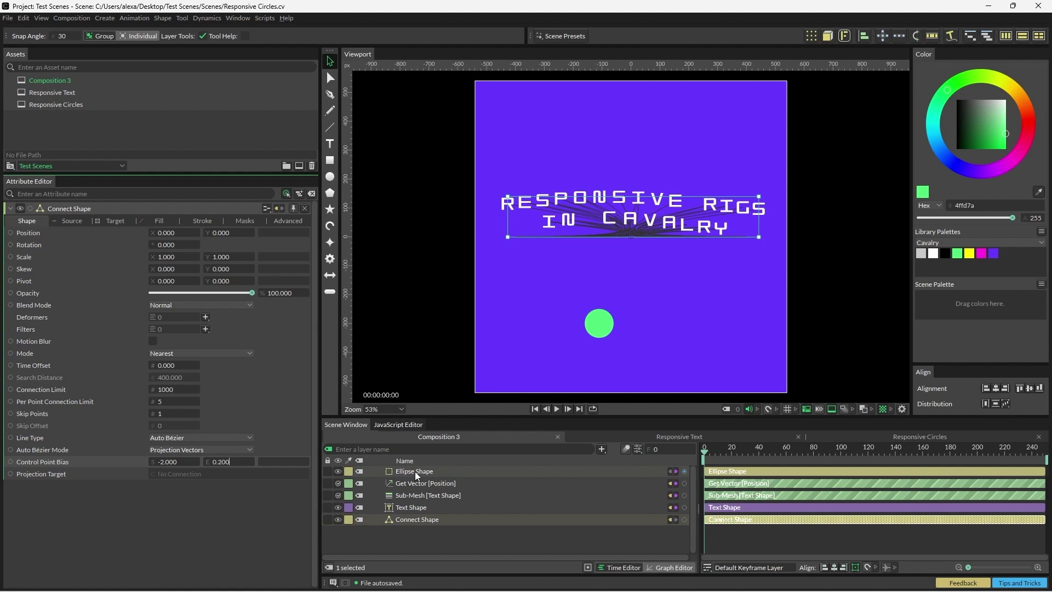
Step: Drag the Ellipse Shape layer into Connect Shape's Projection Target field
{"action": "left_click_drag", "start_coordinate": [416, 475], "coordinate": [209, 476]}
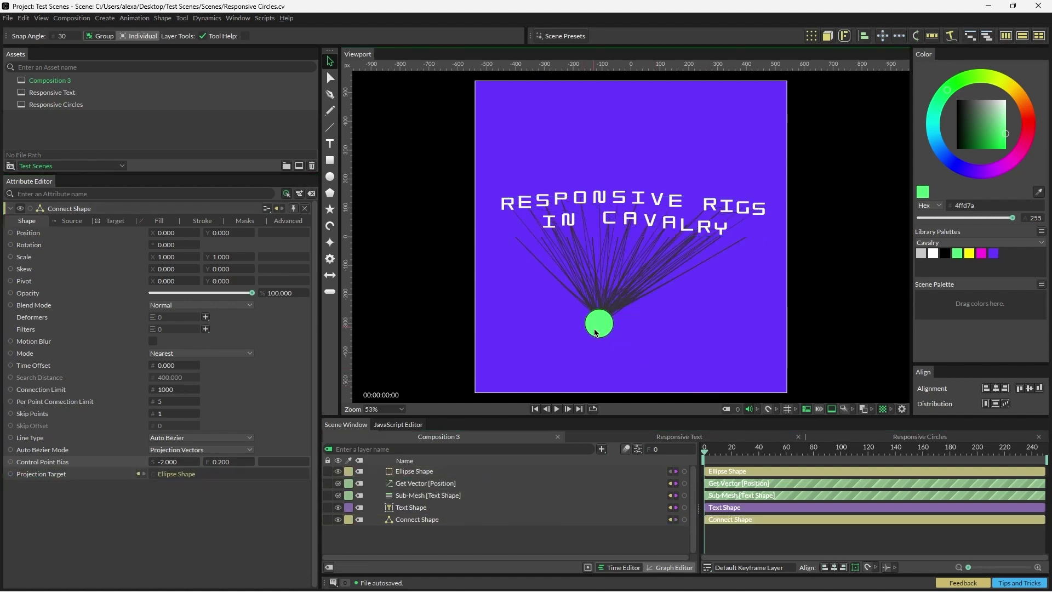
Step: Move the green circle up to 34.160, -208.754, just beneath the text
{"action": "left_click_drag", "start_coordinate": [598, 325], "coordinate": [637, 326]}
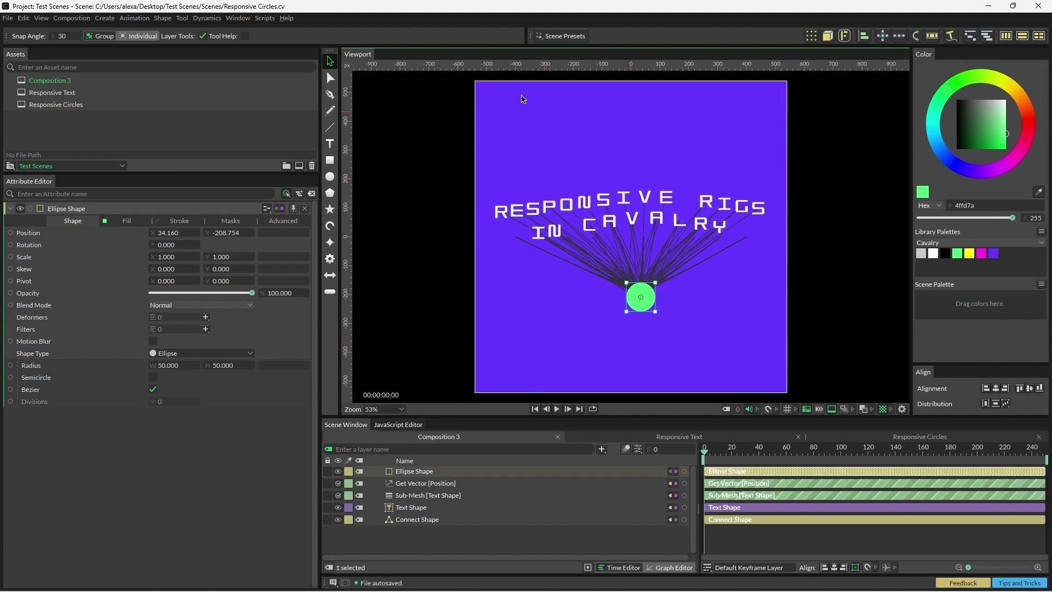
Step: Open the Responsive Circles composition from the Assets panel
{"action": "double_click", "coordinate": [77, 104]}
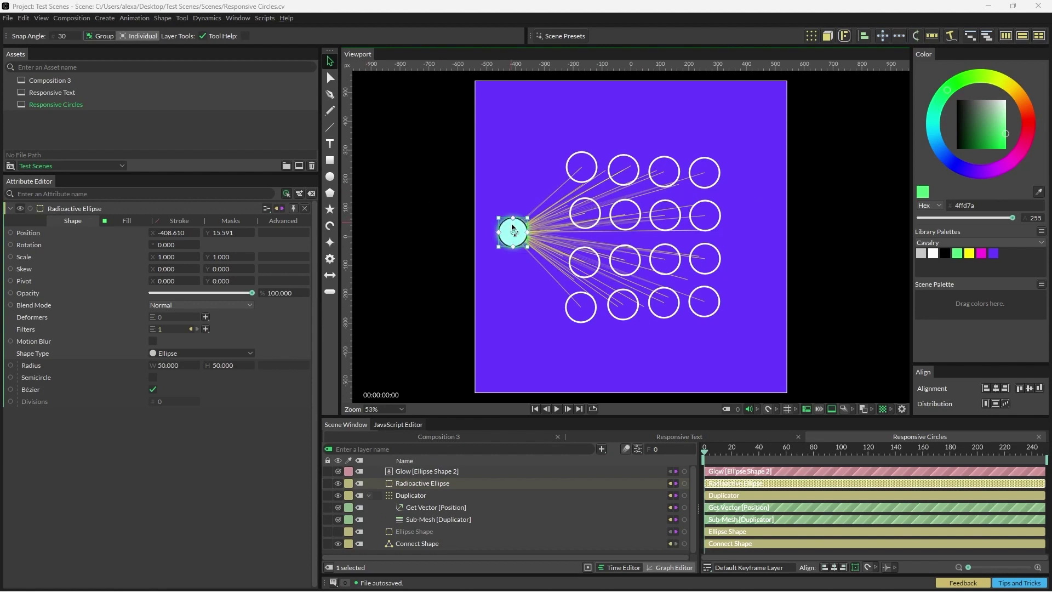
Step: Move the glowing Radioactive Ellipse to -347.882, 36.467 beside the 4×4 circle grid
{"action": "left_click_drag", "start_coordinate": [518, 234], "coordinate": [539, 225]}
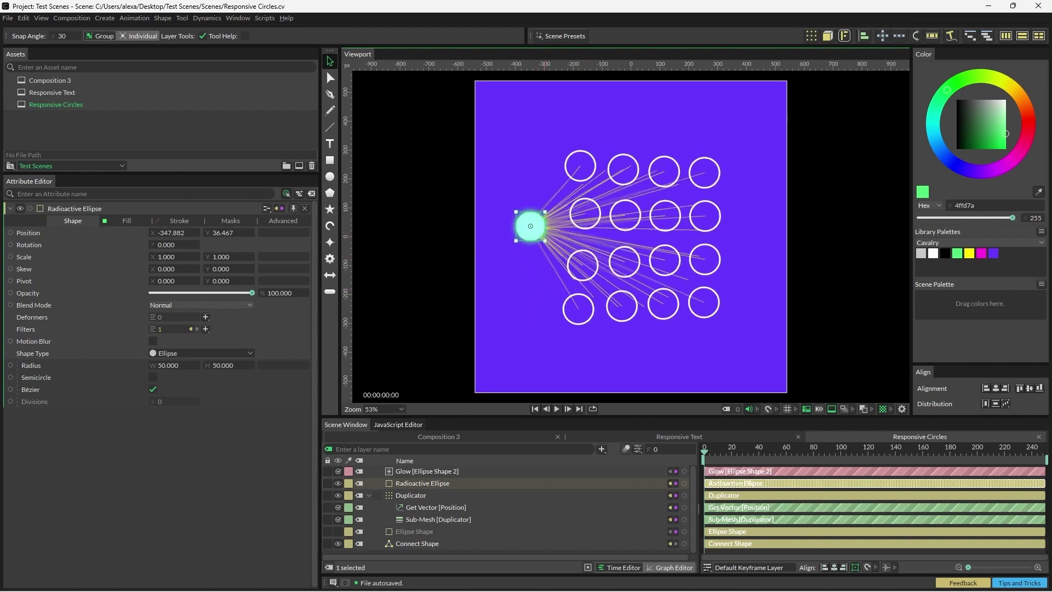